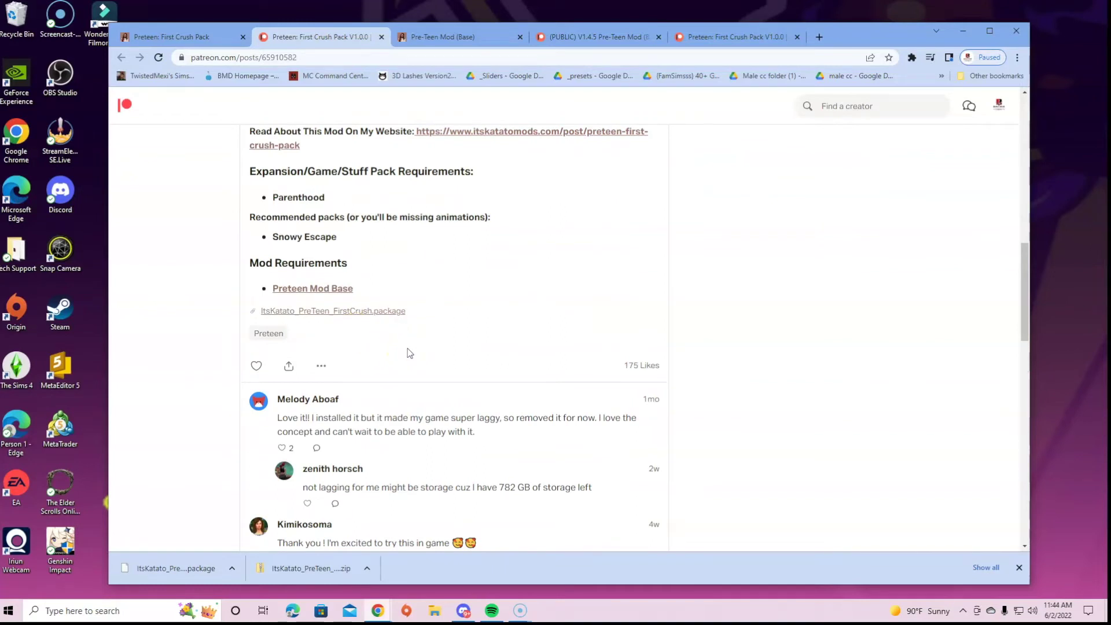
left_click(389, 359)
left_click(376, 433)
scroll(377, 433, "down", 3)
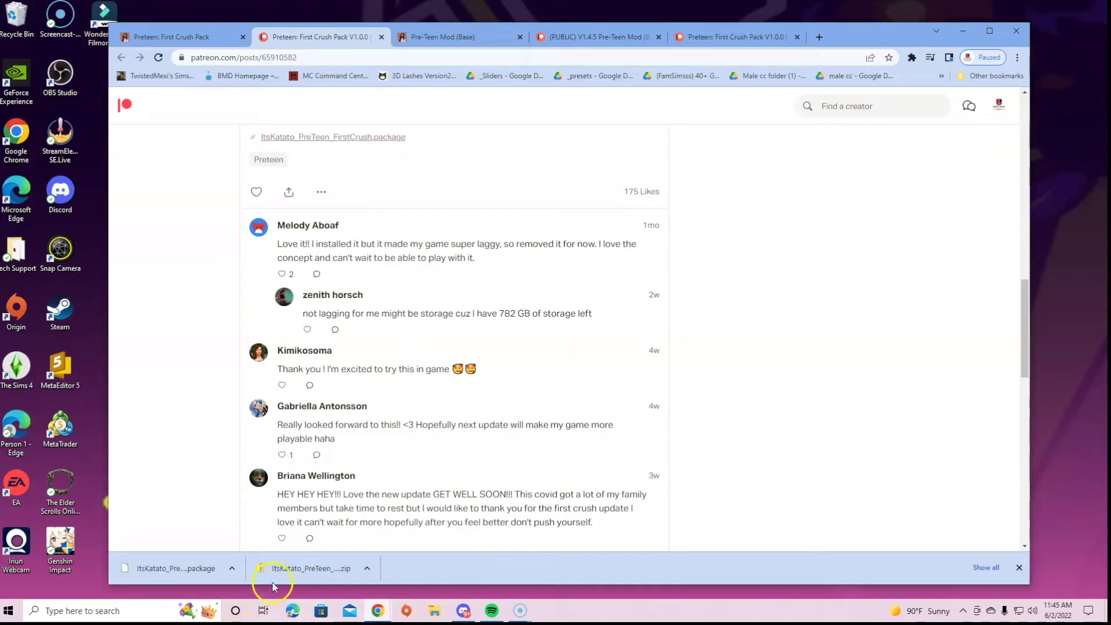
Step: Open the Downloads folder in File Explorer and Documents > Electronic Arts > The Sims 4 in a second window
left_click(438, 621)
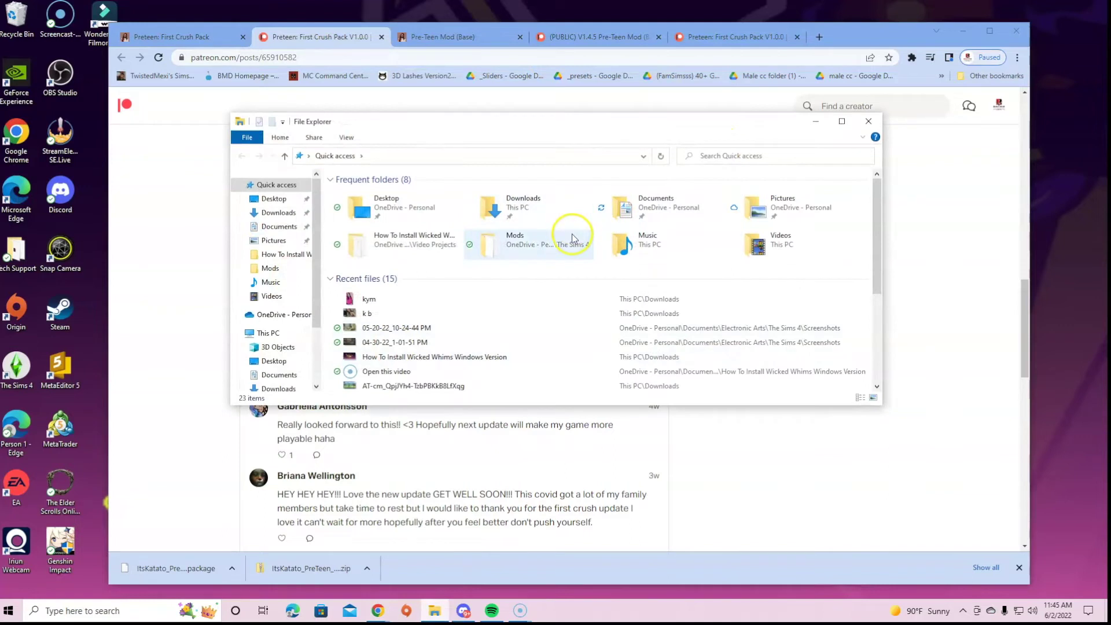
double_click(532, 207)
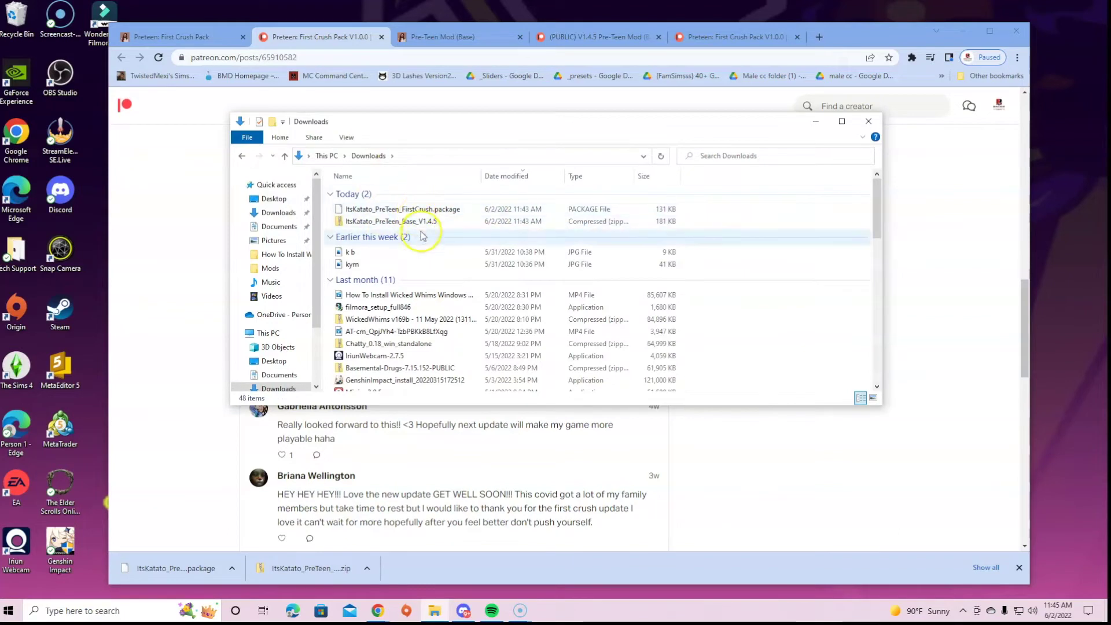
right_click(436, 610)
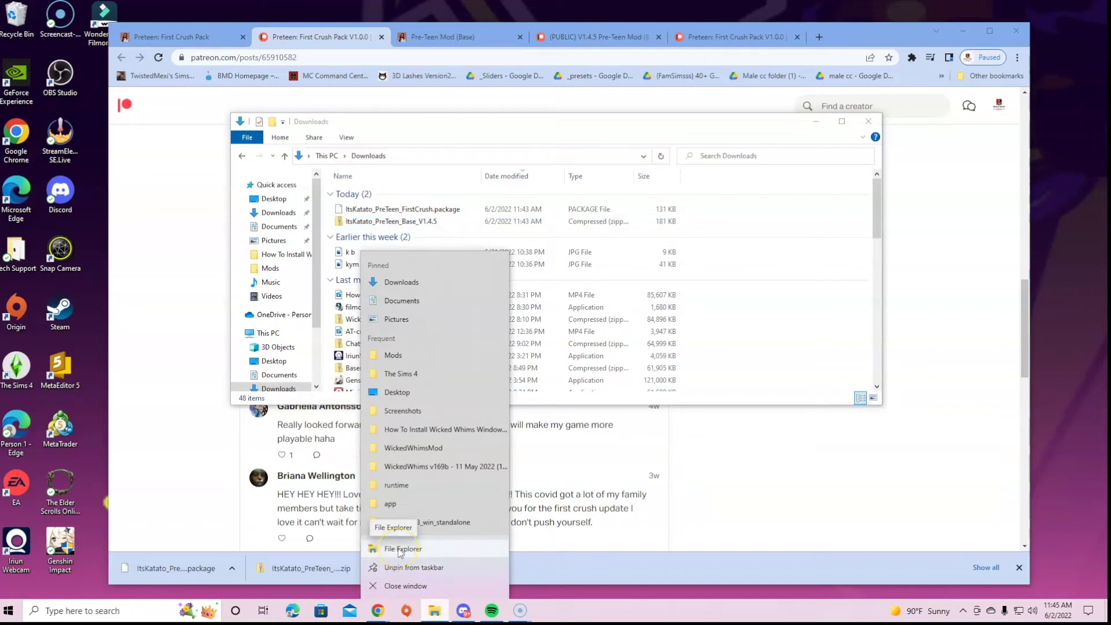
left_click(400, 553)
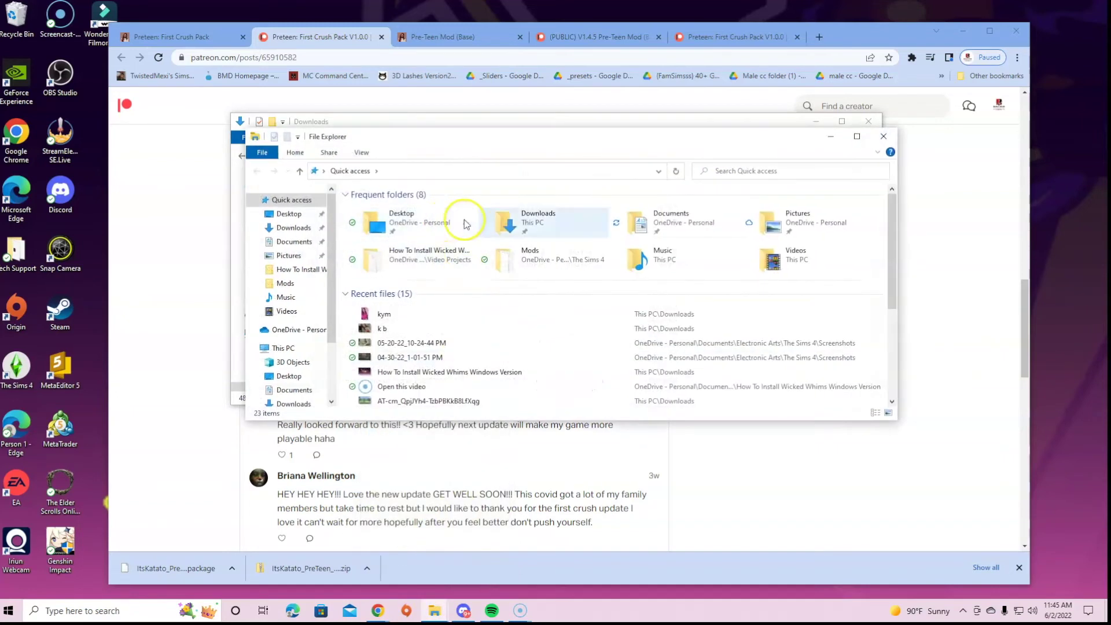
double_click(689, 227)
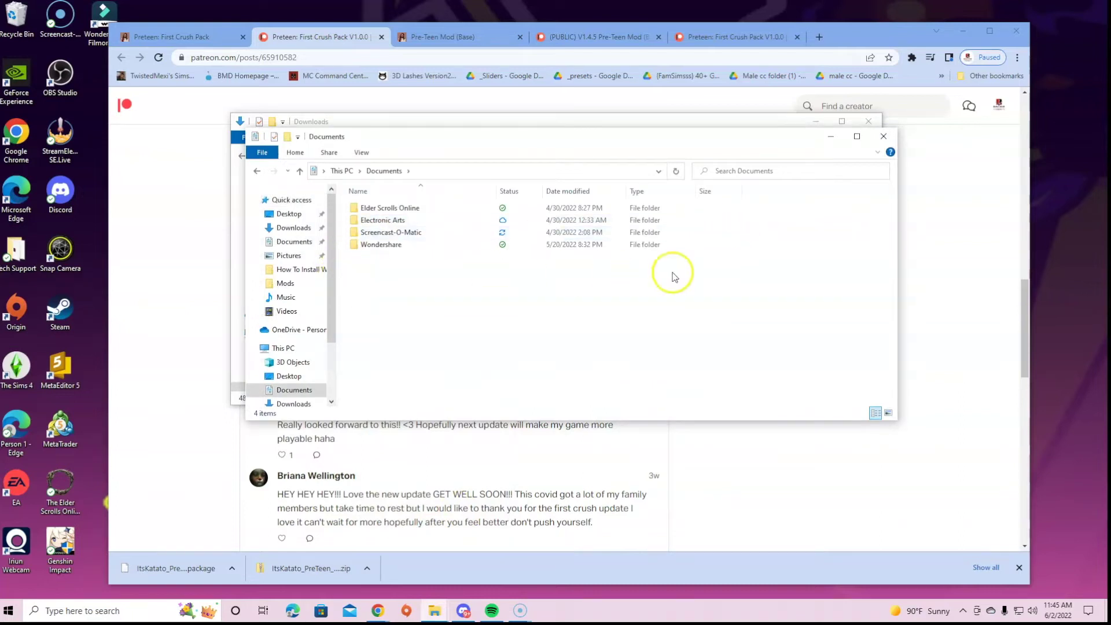
double_click(407, 226)
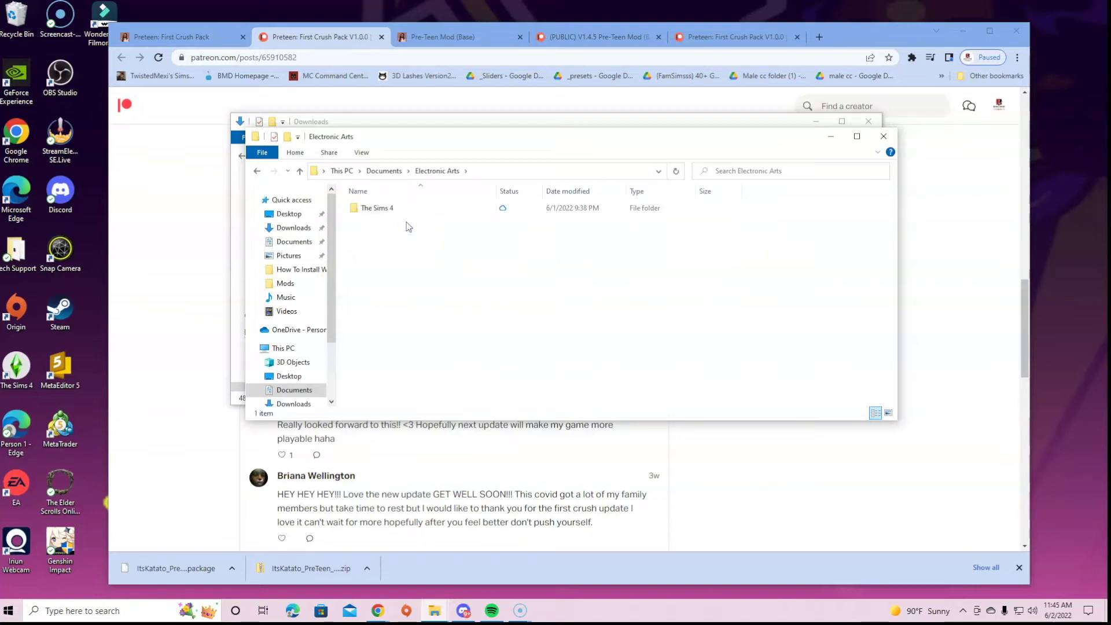
double_click(406, 212)
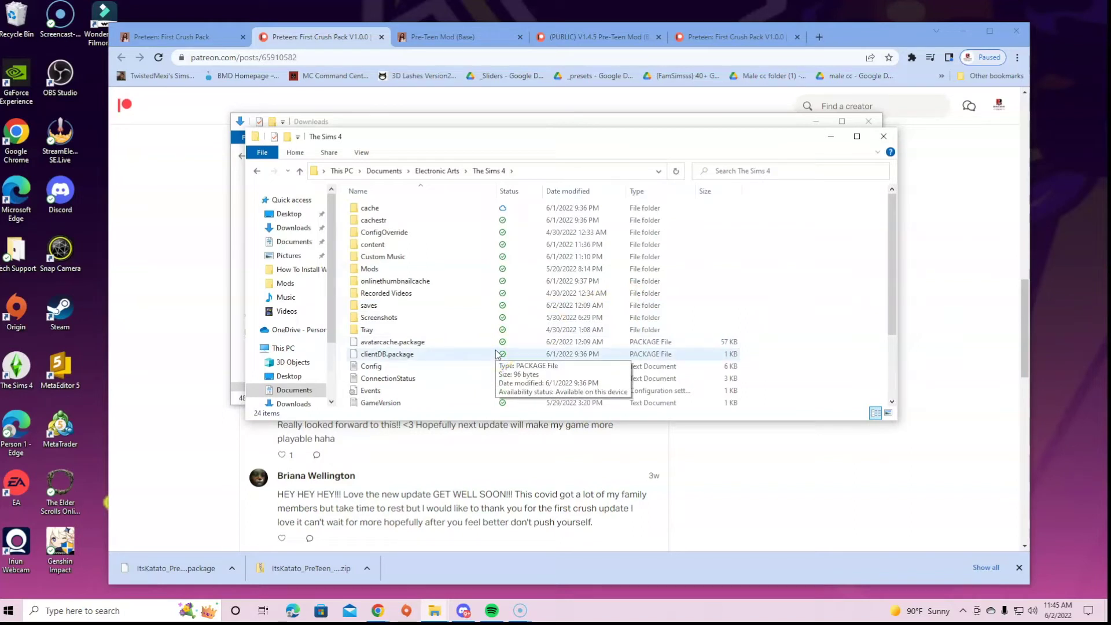
Step: Delete the localthumbcache.package file from The Sims 4 folder
scroll(468, 339, "down", 3)
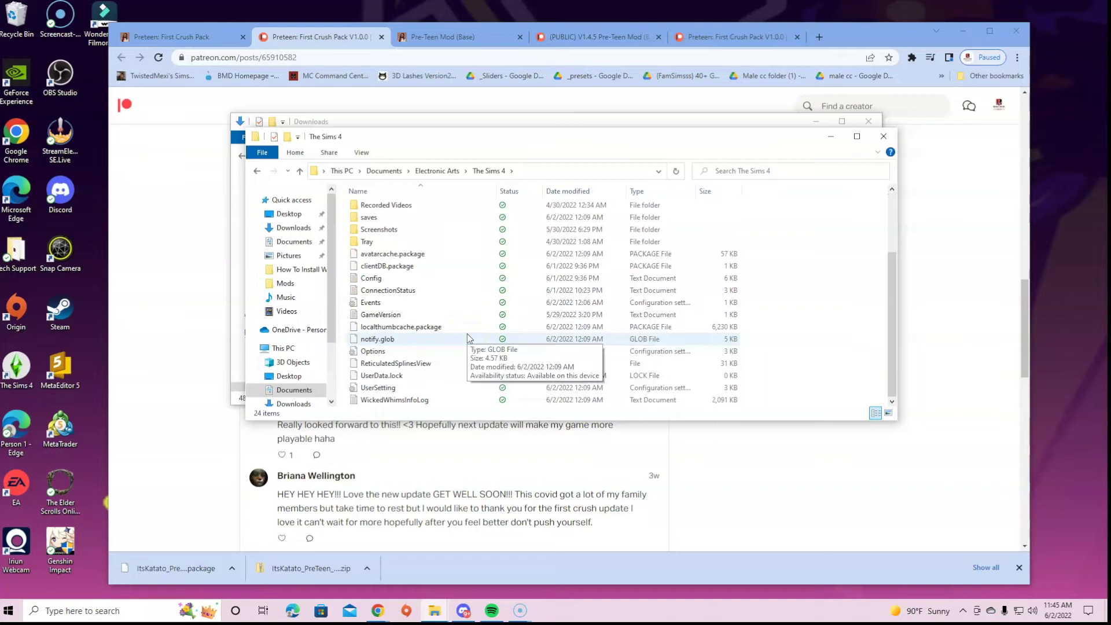
left_click(449, 327)
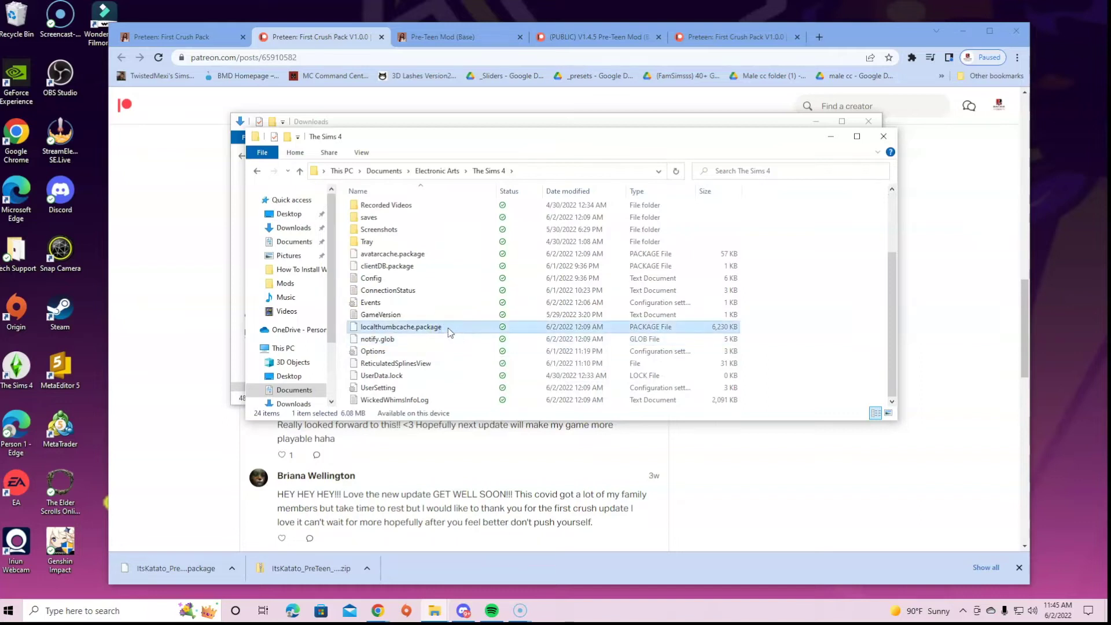
right_click(449, 328)
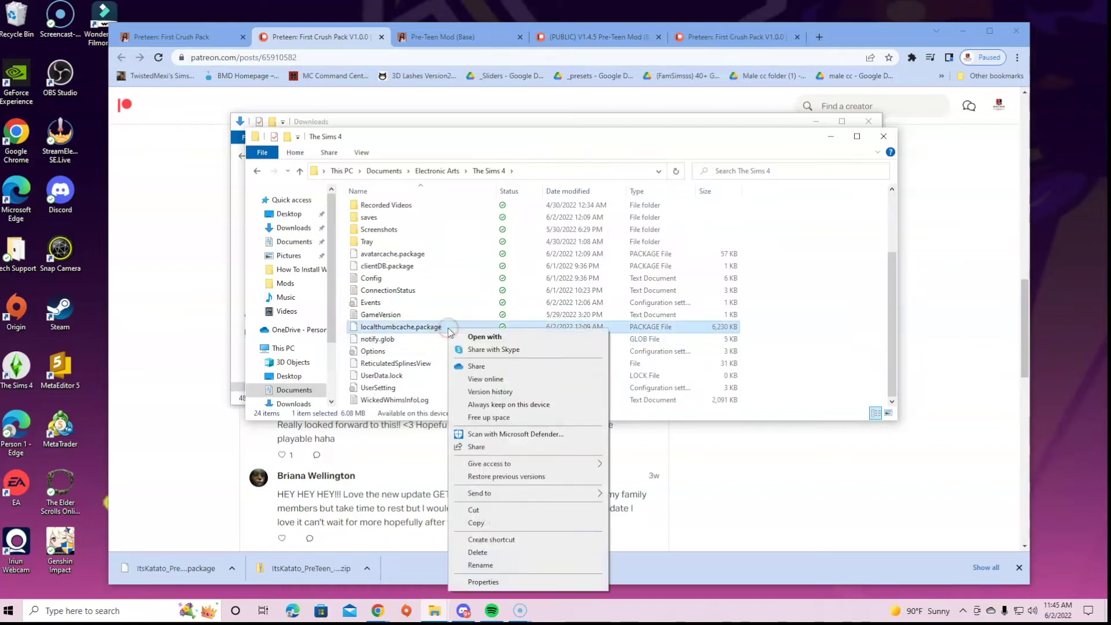
left_click(505, 555)
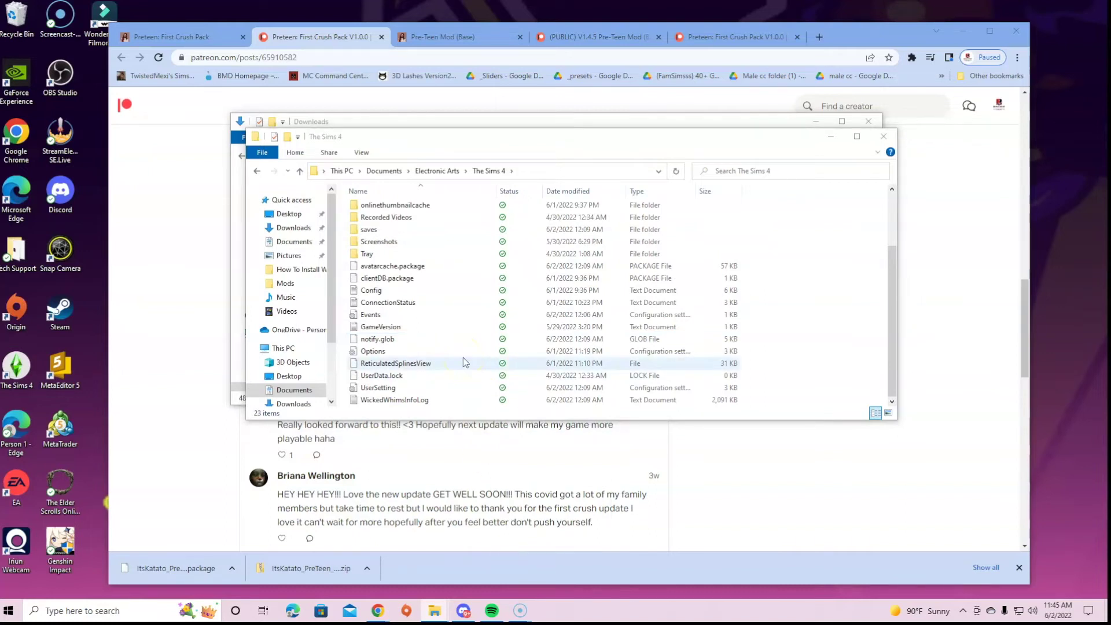
left_click(1070, 578)
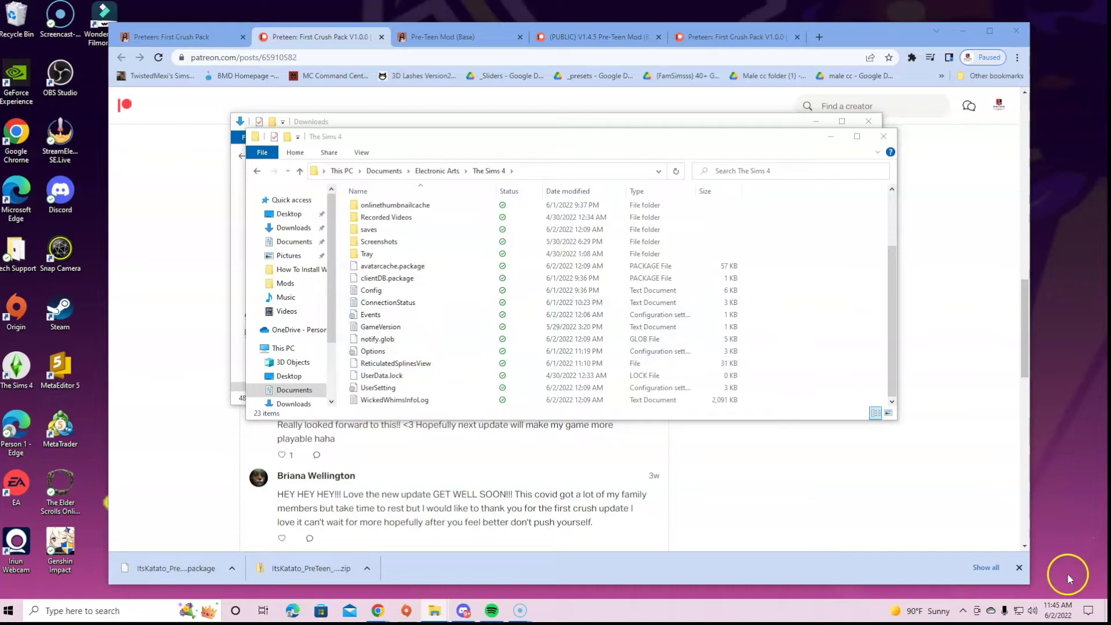
Step: Open the Mods folder inside The Sims 4 and move its window down to uncover the Downloads file list
scroll(467, 258, "up", 2)
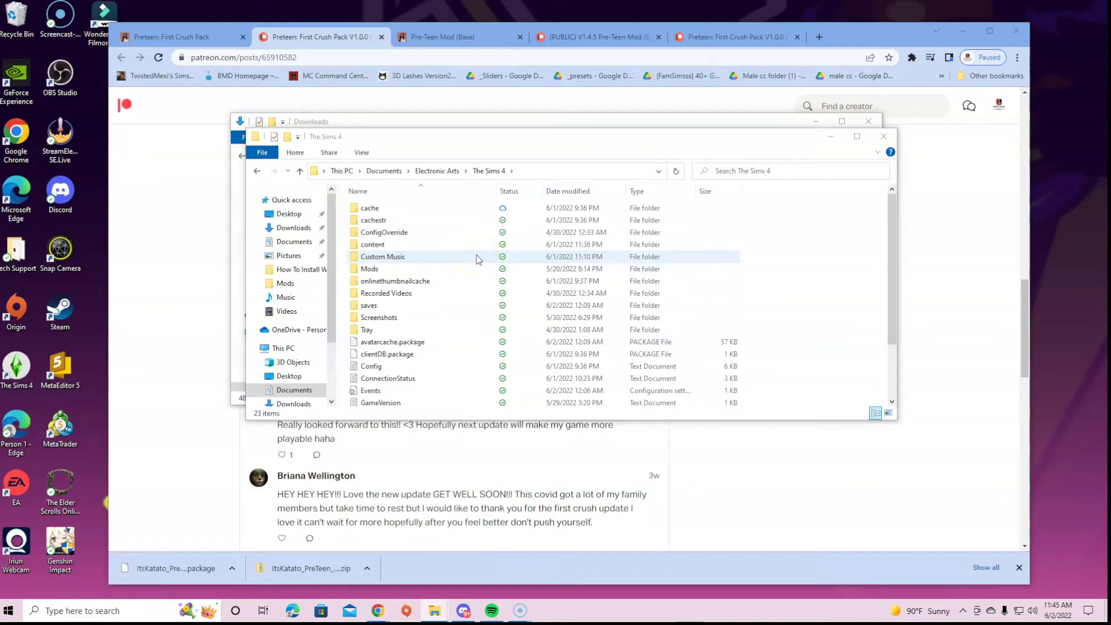
double_click(445, 267)
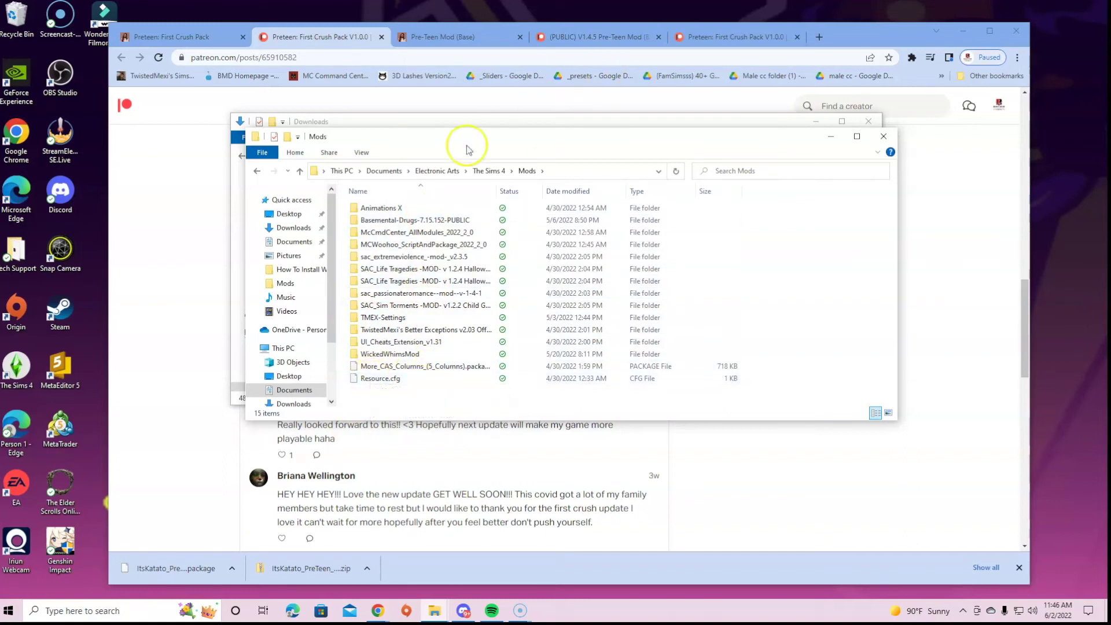
left_click_drag(489, 143, 472, 281)
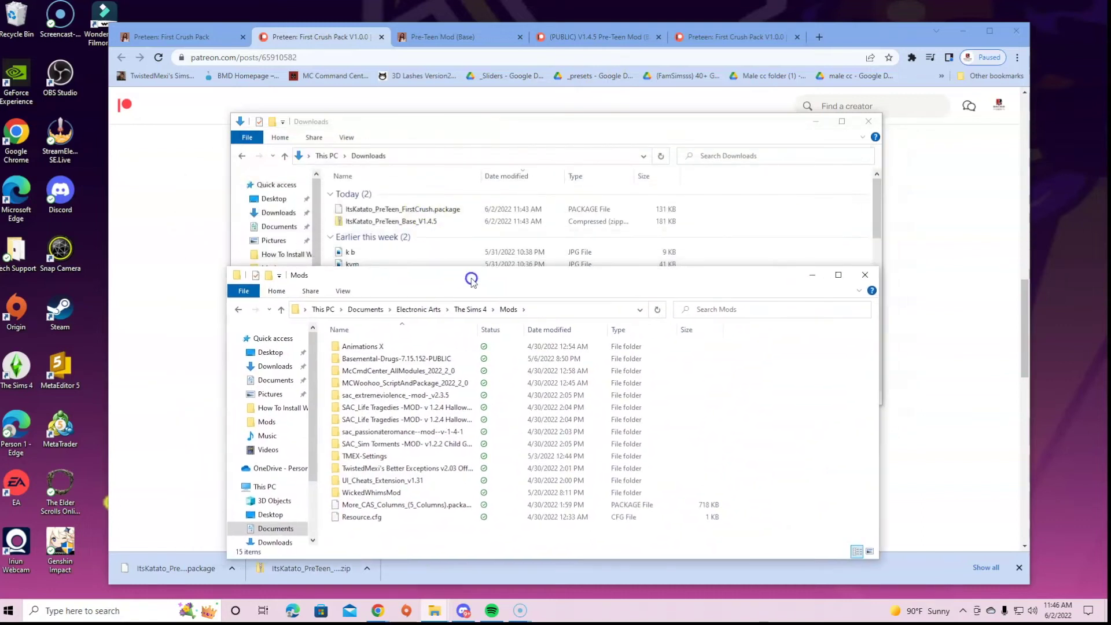
Step: Extract the ItsKatato_PreTeen_Base_V1.4.5 zip file into its own folder in Downloads
left_click(457, 137)
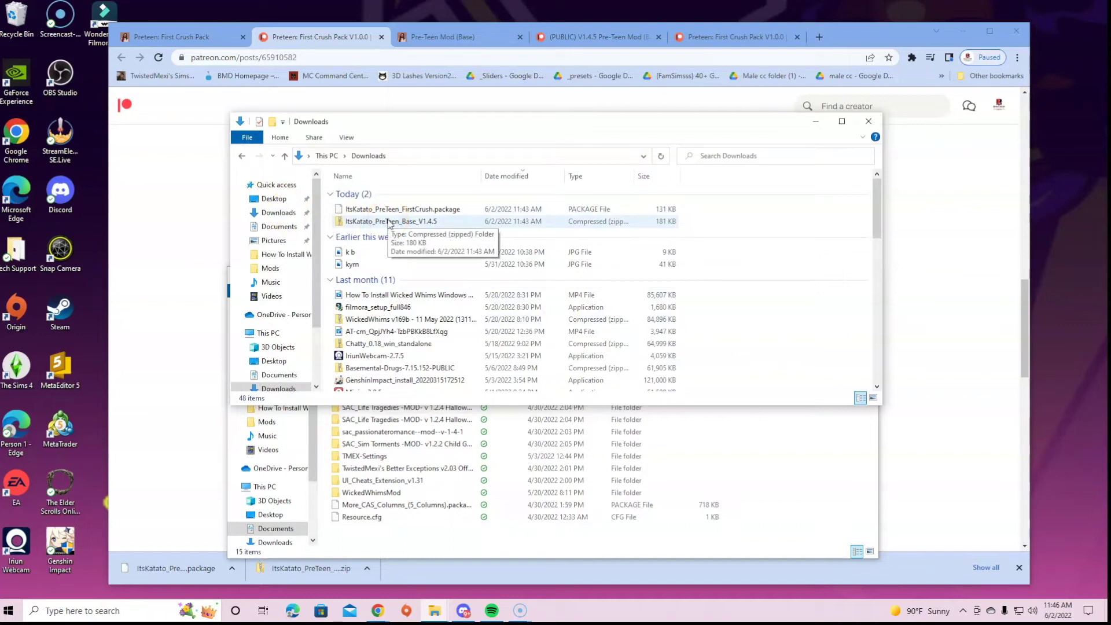
right_click(387, 223)
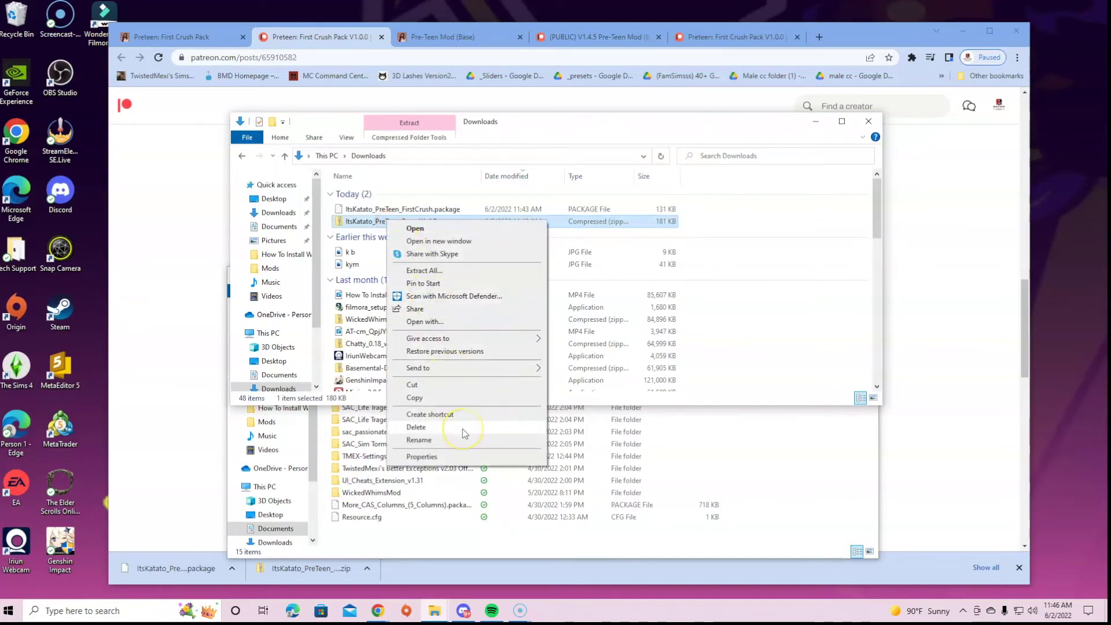
left_click(481, 271)
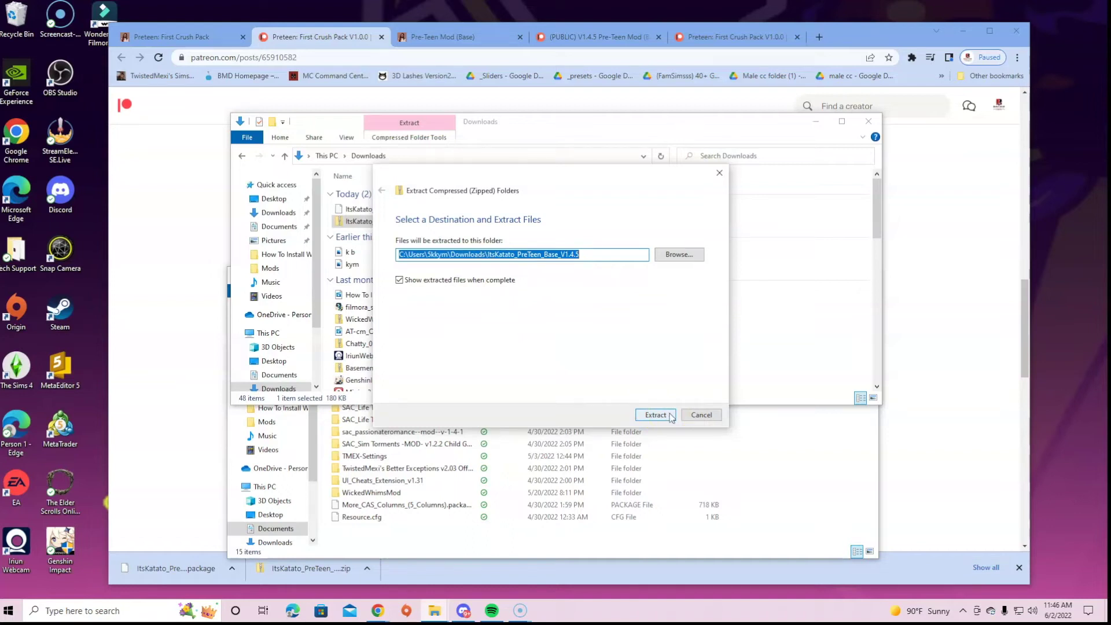
left_click(670, 414)
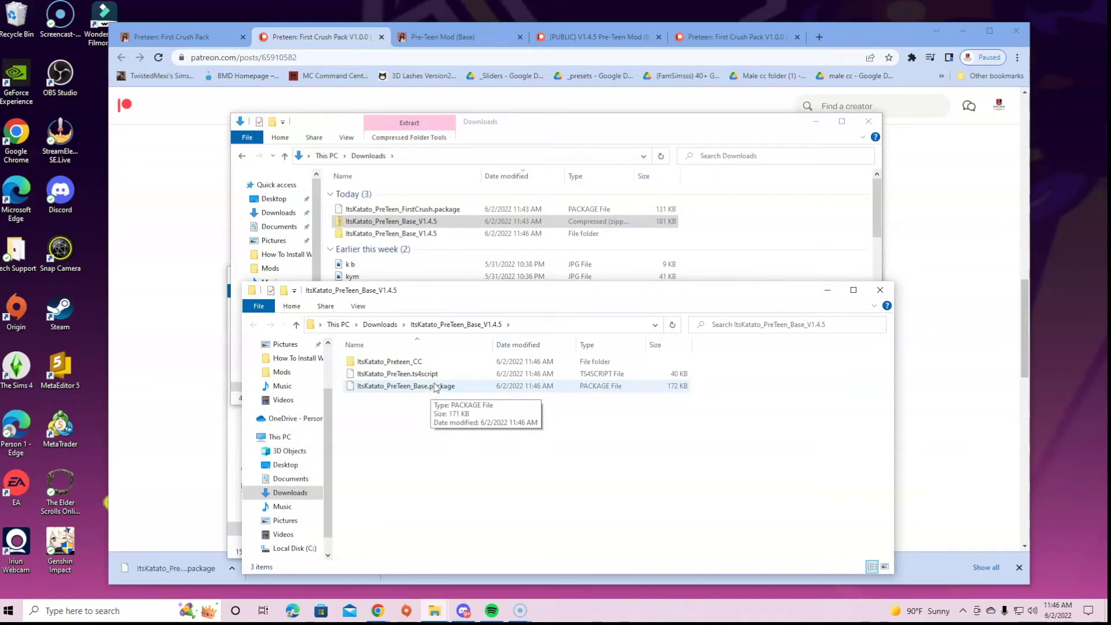
Step: Check the script, package and CC folder in the extracted ItsKatato_PreTeen_Base_V1.4.5 folder and close its window
left_click(437, 392)
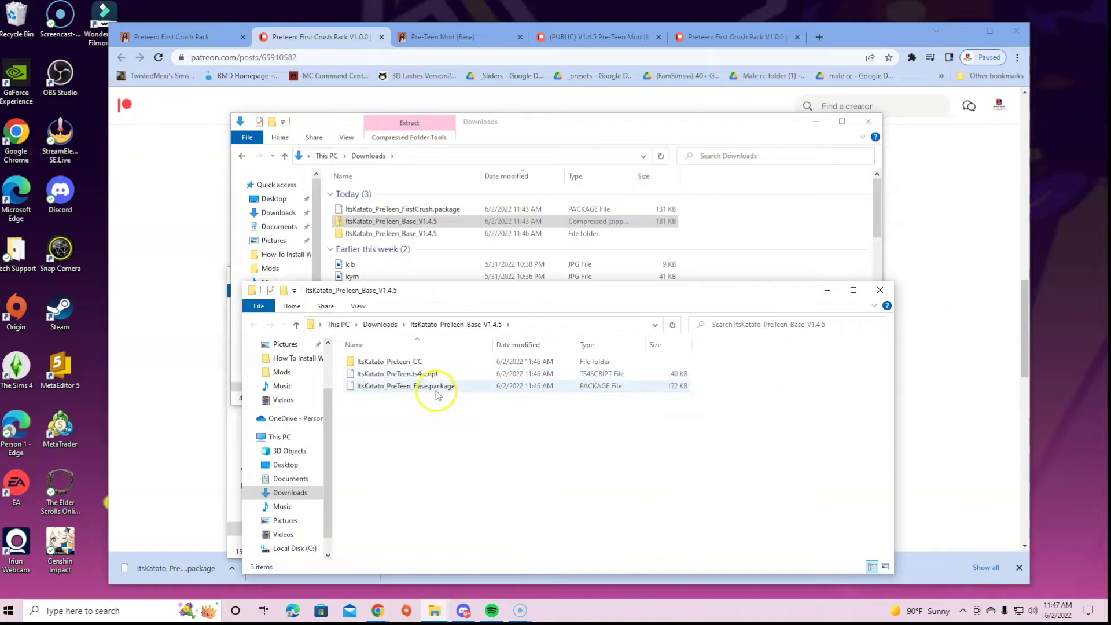
left_click(432, 375)
left_click(390, 365)
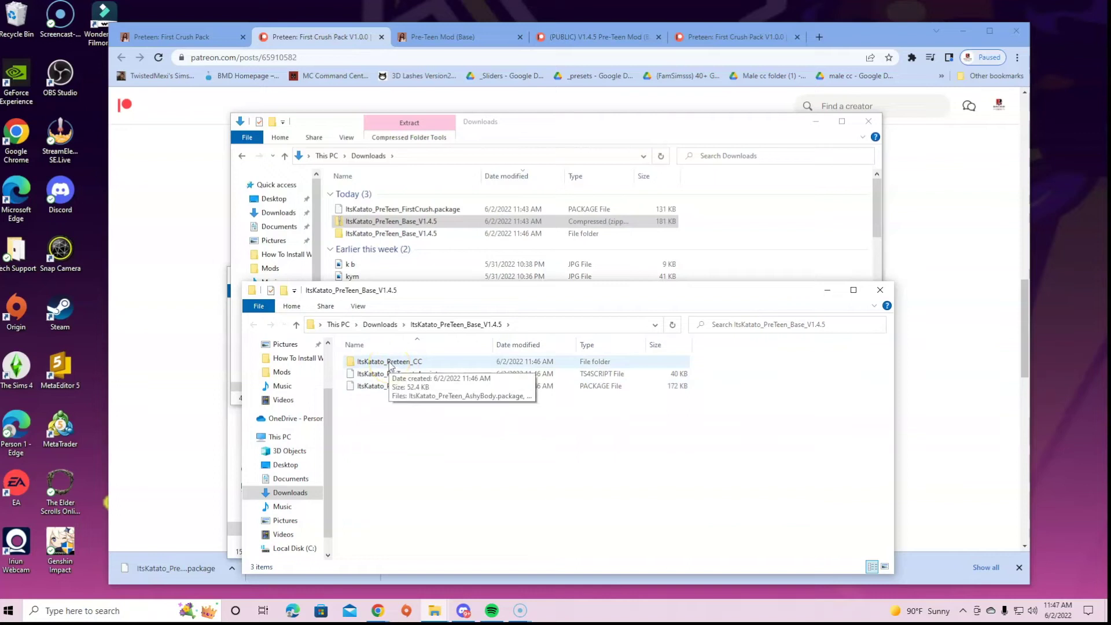
left_click(879, 290)
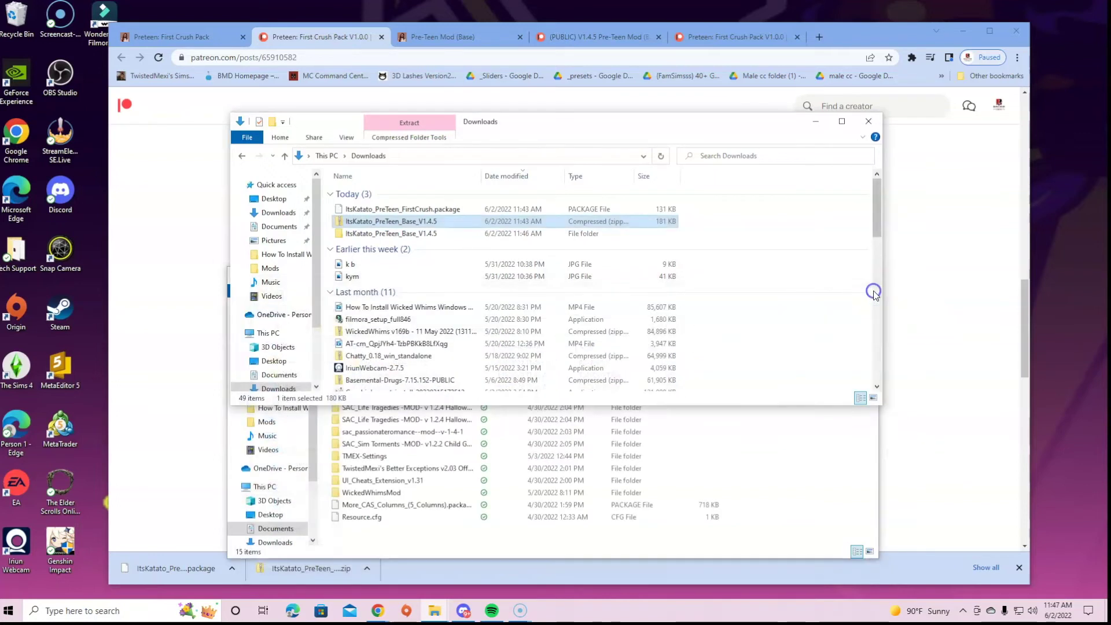
Step: Move the extracted ItsKatato_PreTeen_Base_V1.4.5 folder from Downloads into the Sims 4 Mods folder
left_click(414, 234)
left_click(341, 235)
left_click_drag(471, 128, 455, 12)
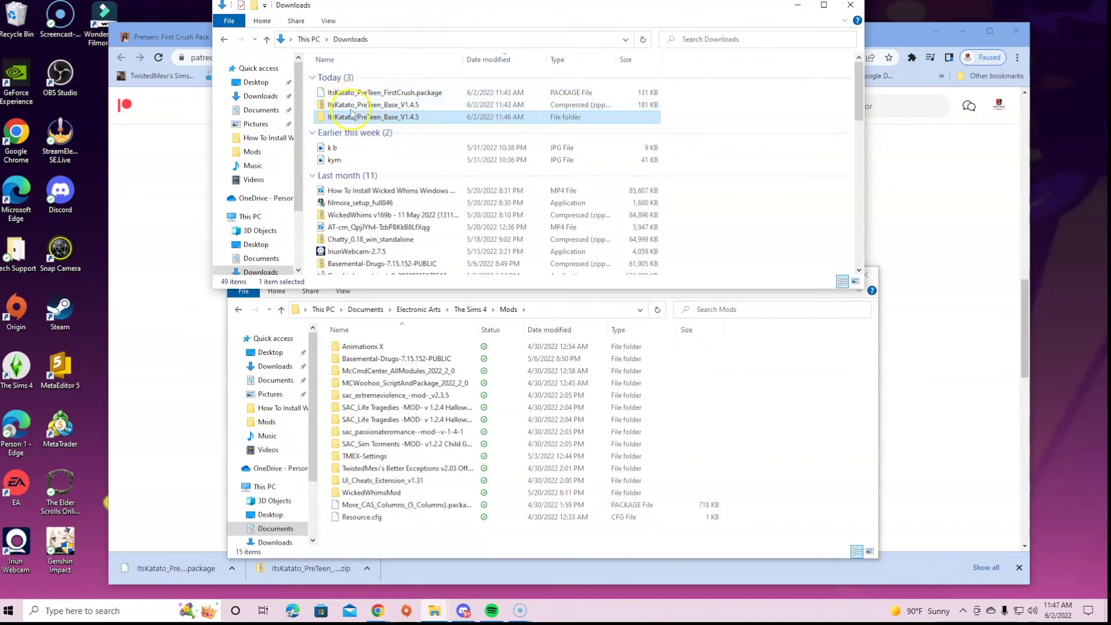
left_click_drag(355, 117, 416, 524)
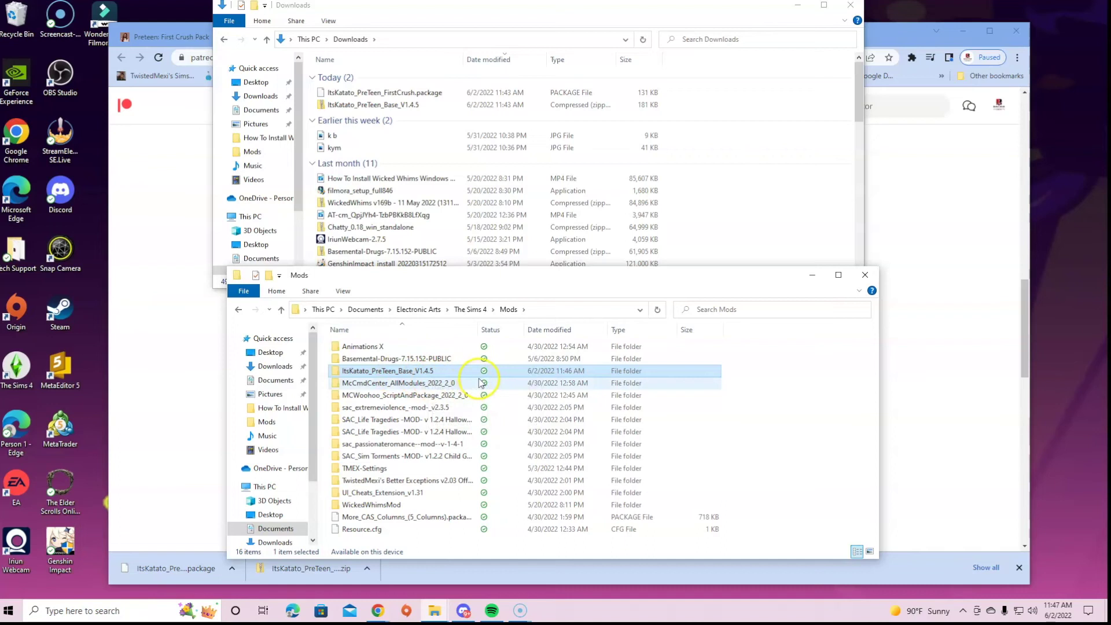
Step: Inspect the moved ItsKatato_PreTeen_Base_V1.4.5 folder and its ItsKatato_Preteen_CC subfolder, and return to the Mods folder
double_click(443, 370)
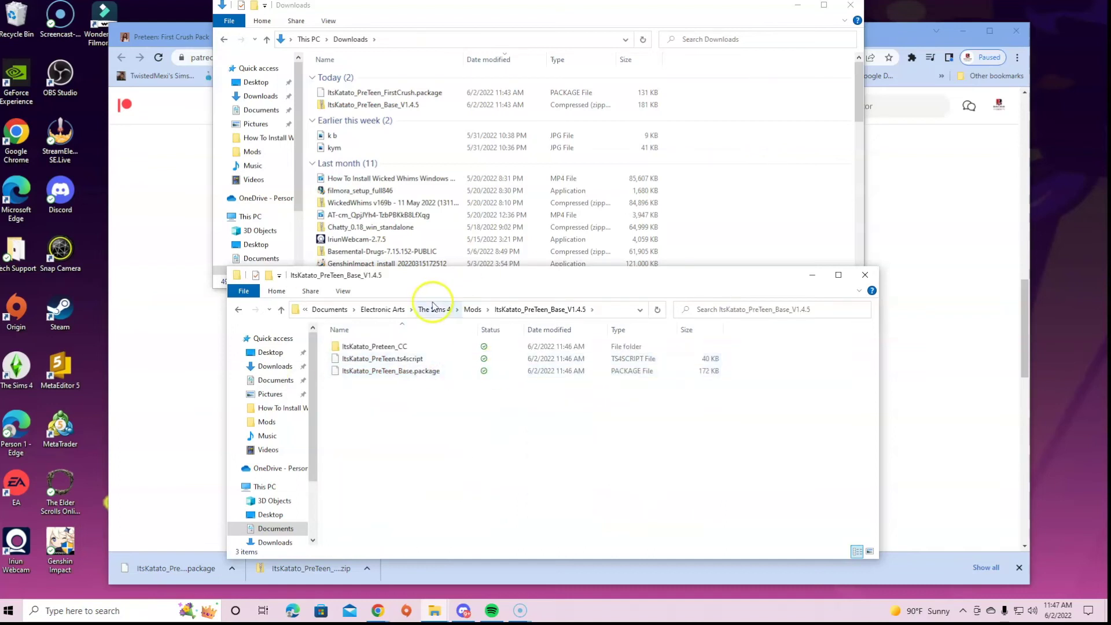
double_click(371, 346)
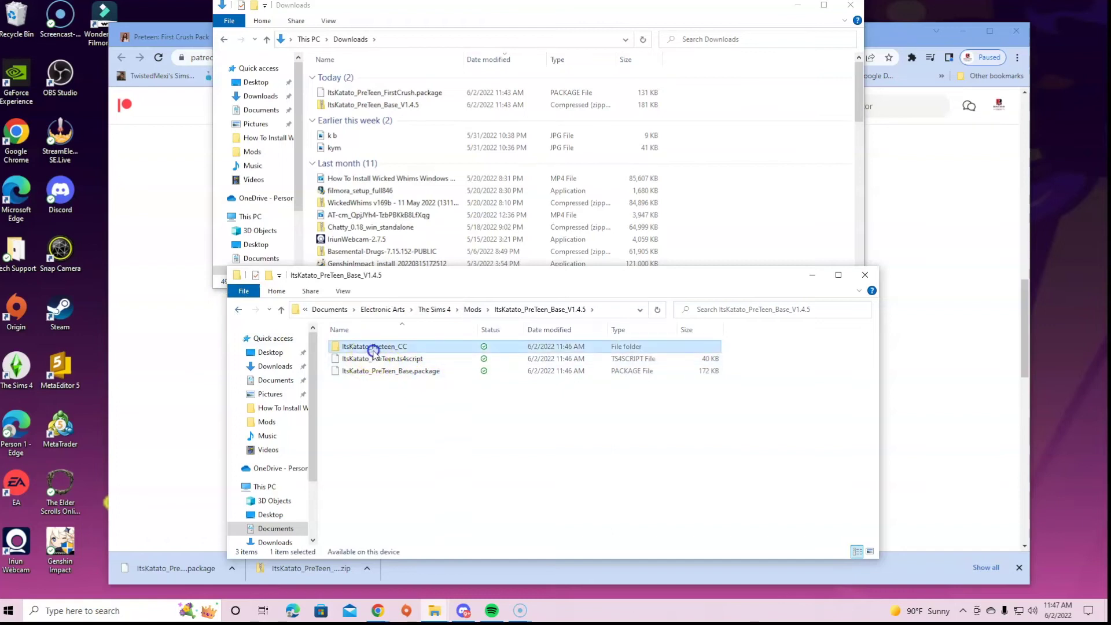
left_click(237, 310)
left_click(237, 310)
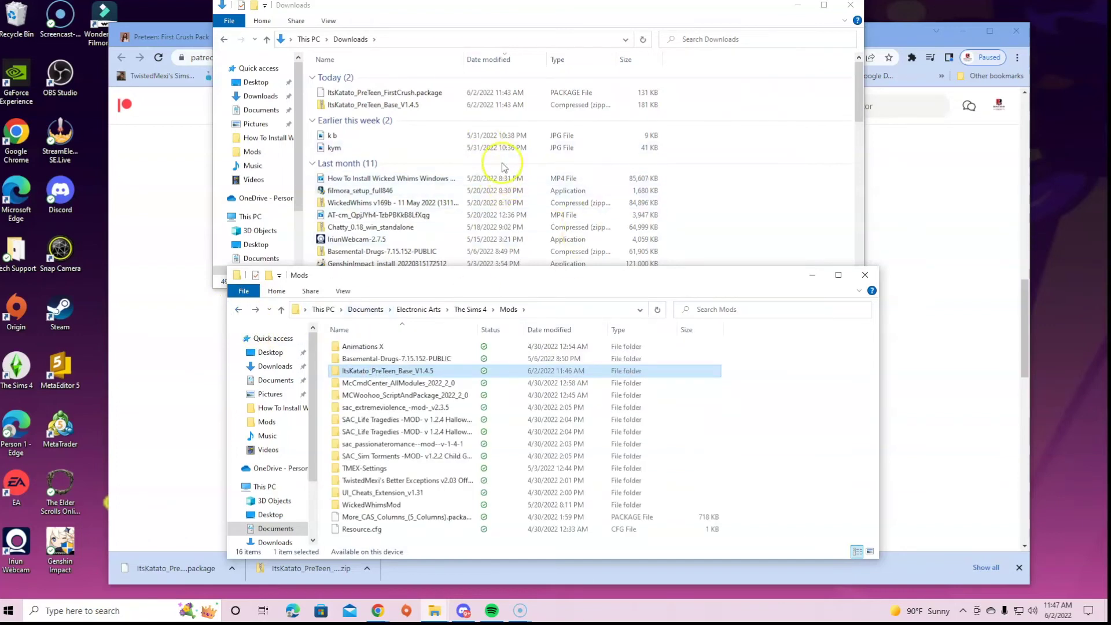
Step: Move ItsKatato_PreTeen_FirstCrush.package from Downloads directly into the Mods folder
left_click(399, 95)
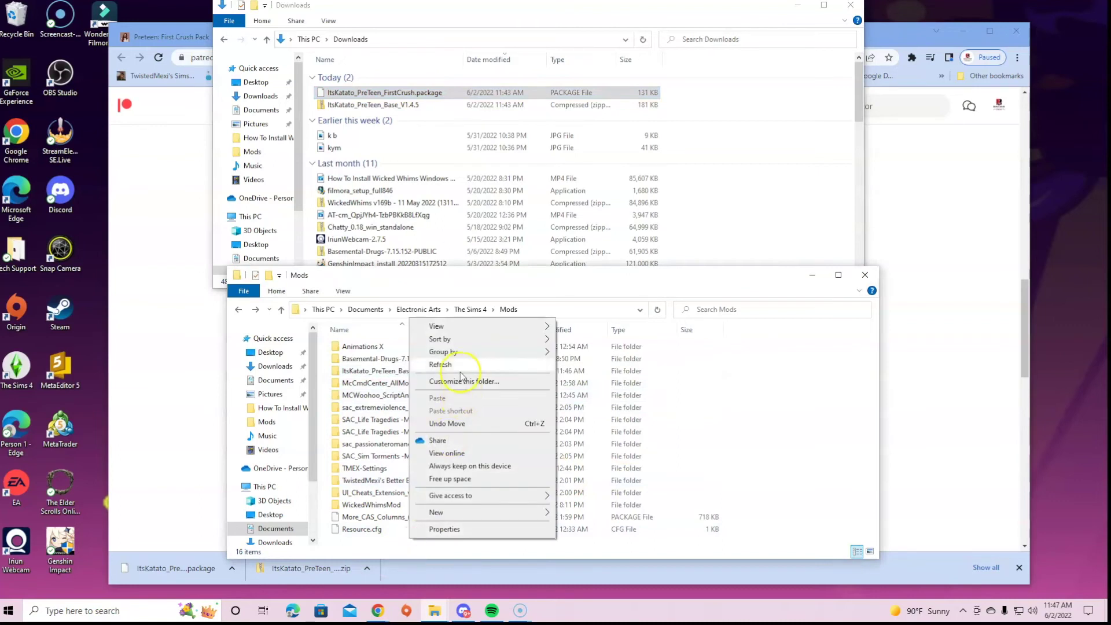
mouse_move(465, 513)
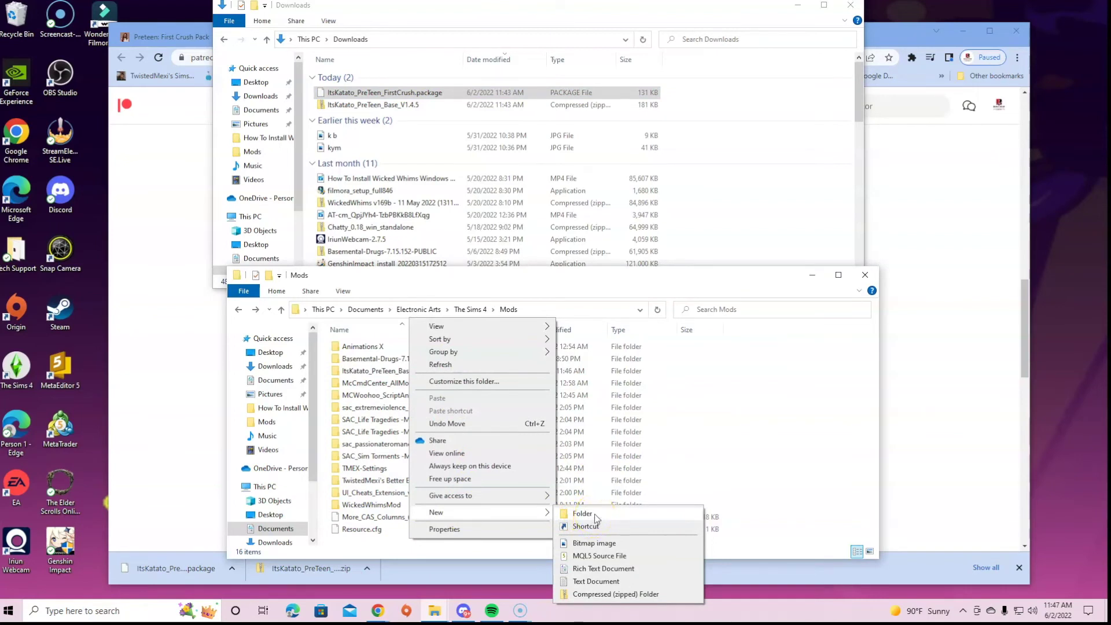
left_click(757, 391)
left_click_drag(342, 92, 376, 536)
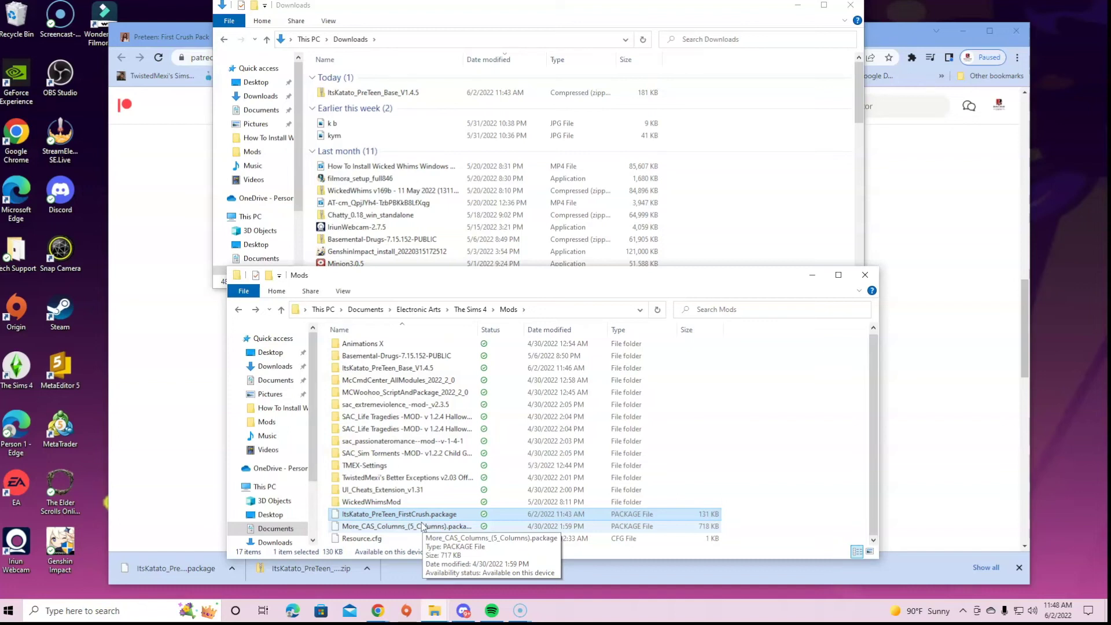
Step: Close both File Explorer windows and go back to the First Crush Pack description and requirements in the Patreon post
left_click(866, 274)
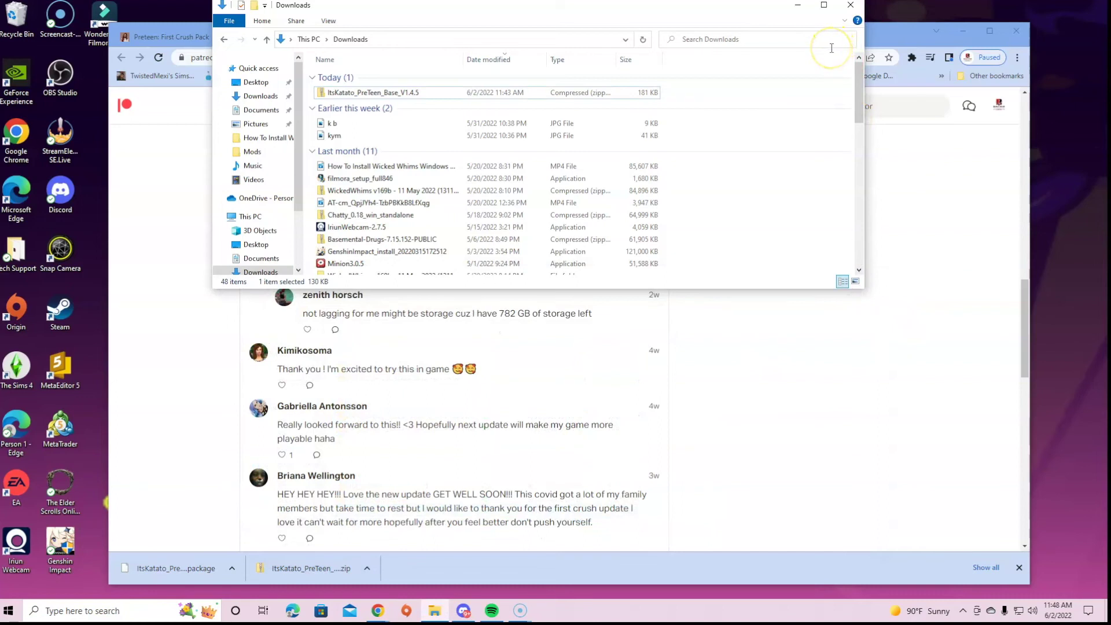
left_click(850, 6)
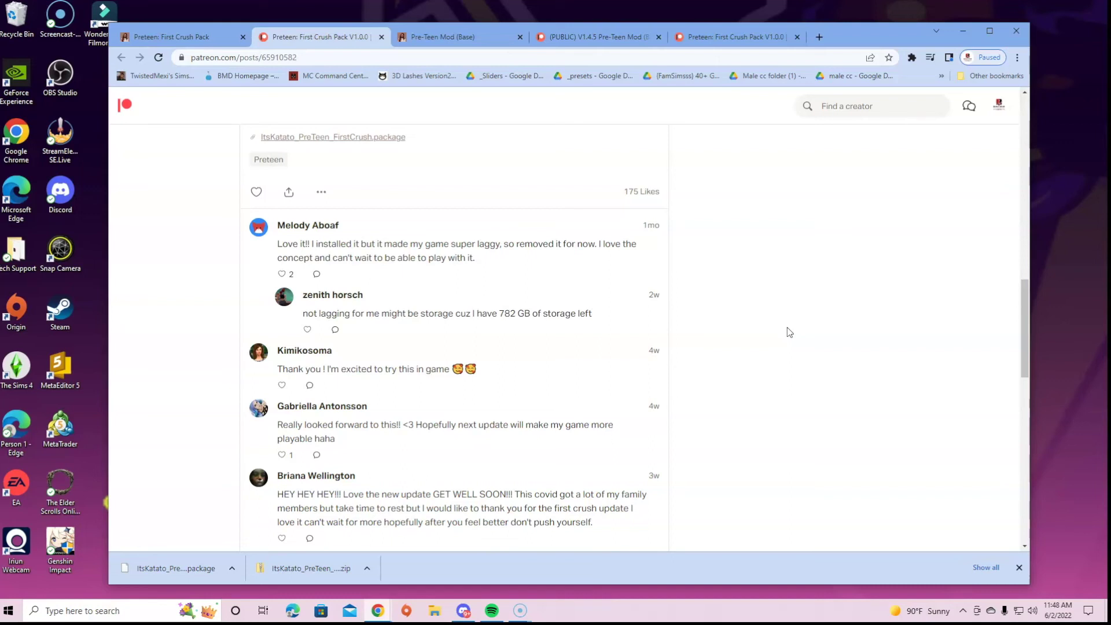
scroll(449, 184, "up", 7)
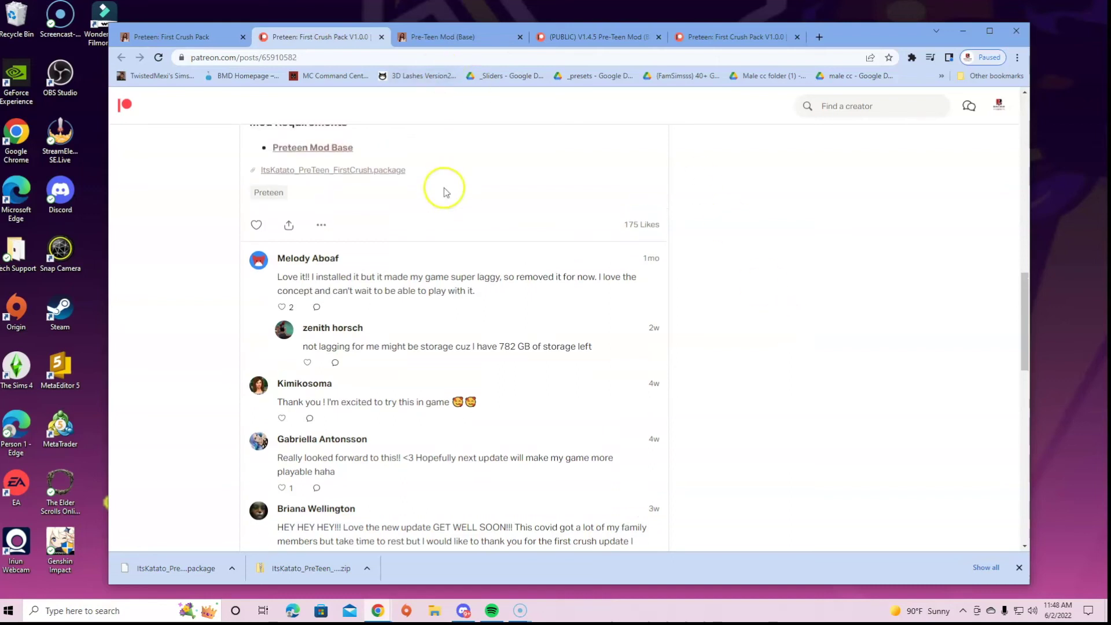
scroll(458, 183, "down", 3)
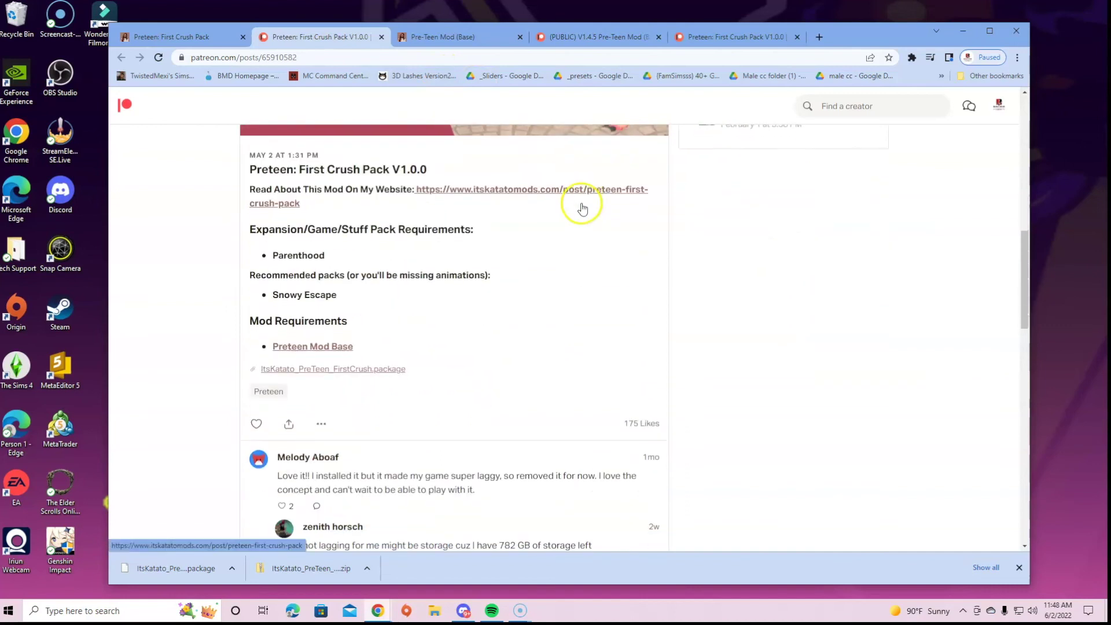
Step: Skim the reader comments below the First Crush Pack Patreon post and return to the post's description
scroll(712, 255, "down", 15)
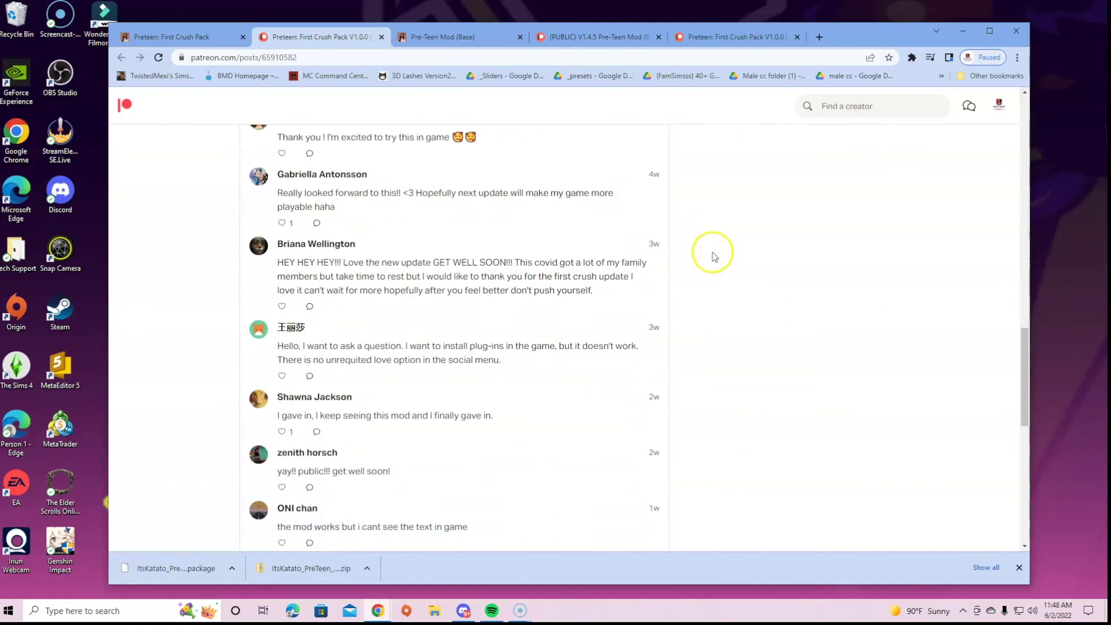
scroll(717, 251, "up", 6)
scroll(717, 250, "up", 10)
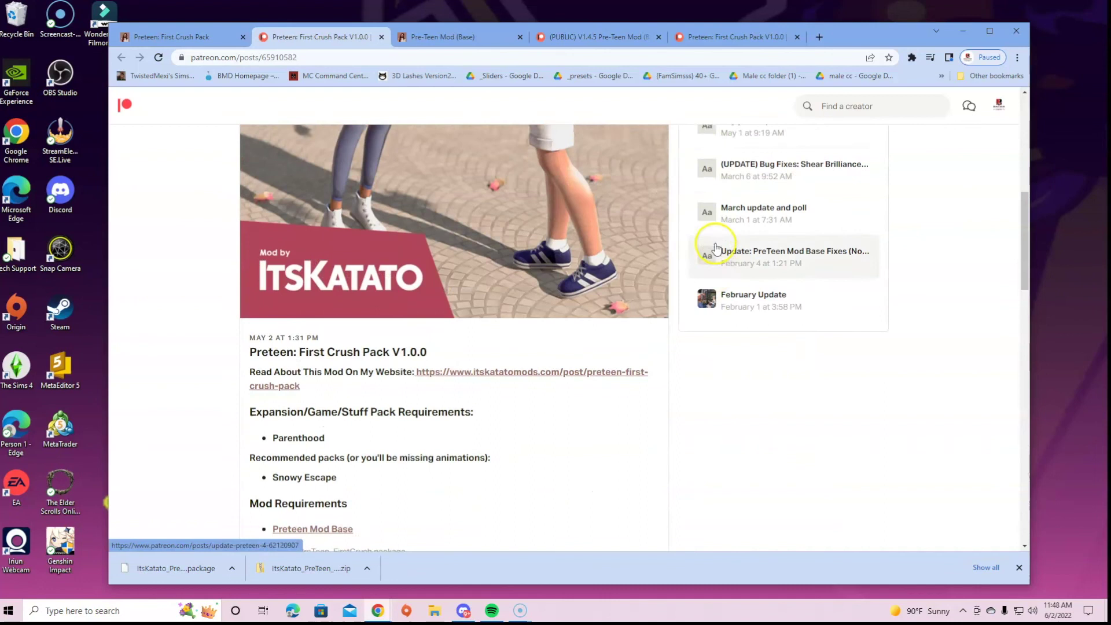
Step: Go to the Preteen: First Crush Pack article on itskatatomods.com and review its relationship, dating and crush features back up to the title
left_click(444, 37)
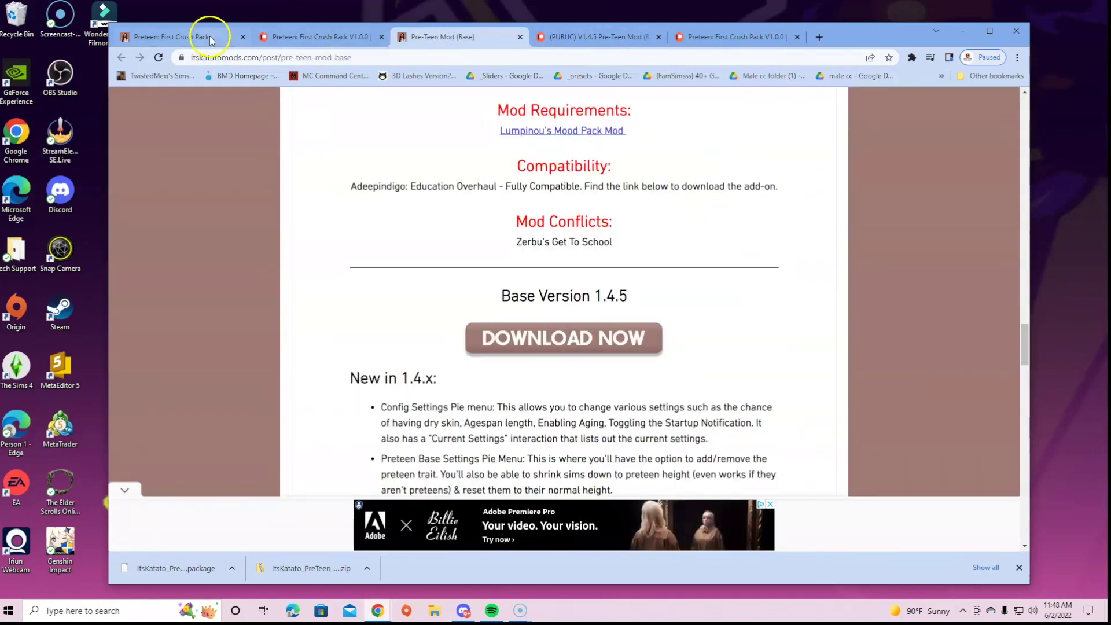
left_click(183, 40)
scroll(740, 272, "up", 10)
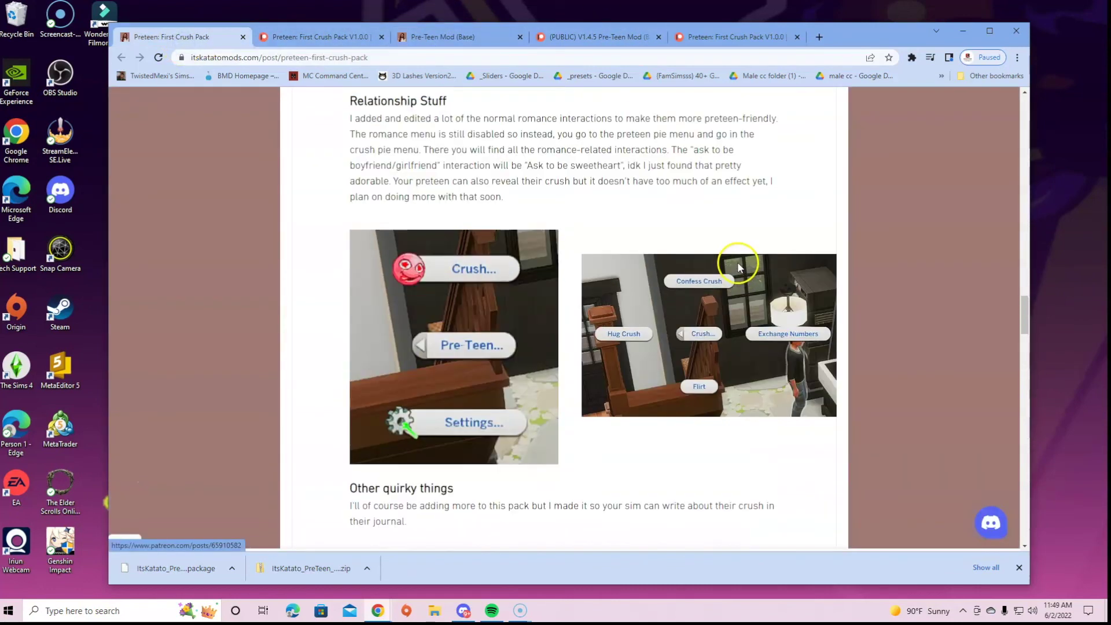
scroll(496, 268, "up", 10)
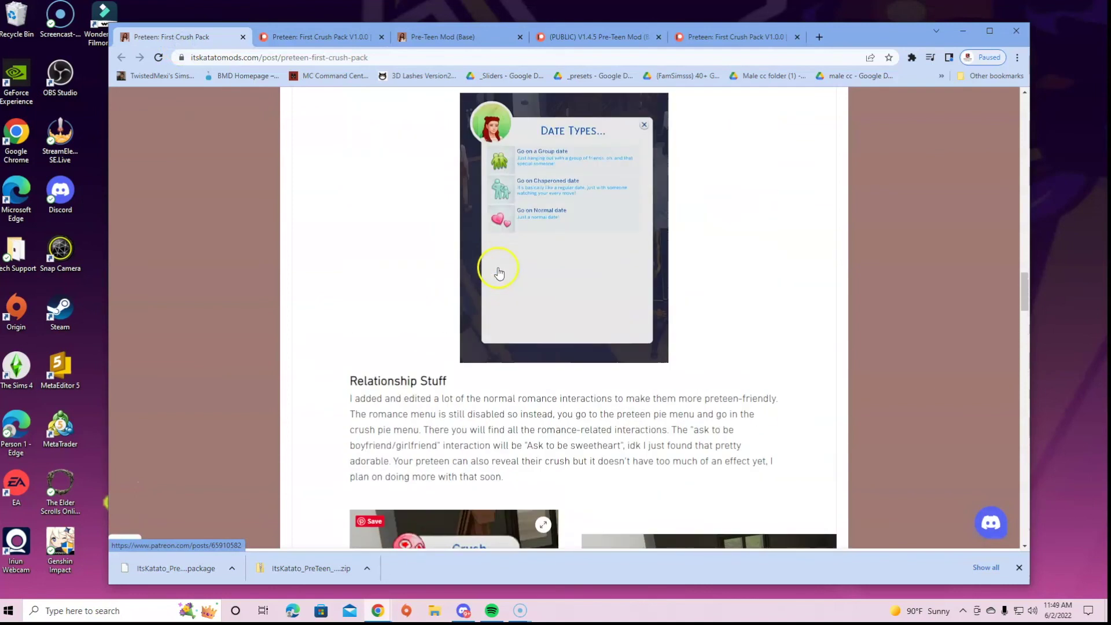
scroll(680, 270, "up", 10)
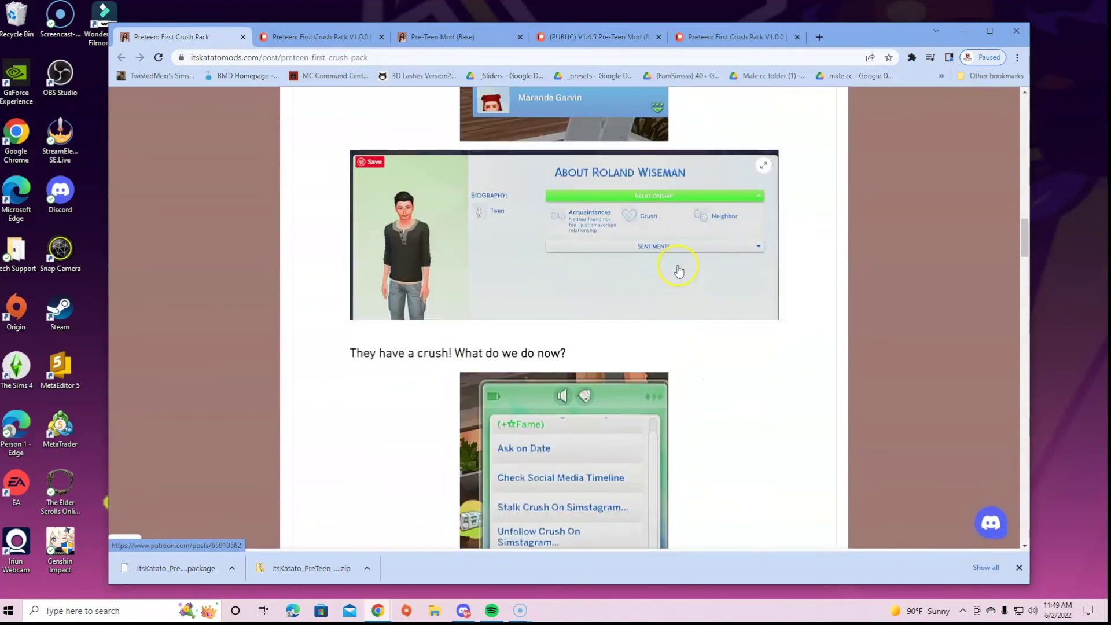
scroll(680, 259, "up", 5)
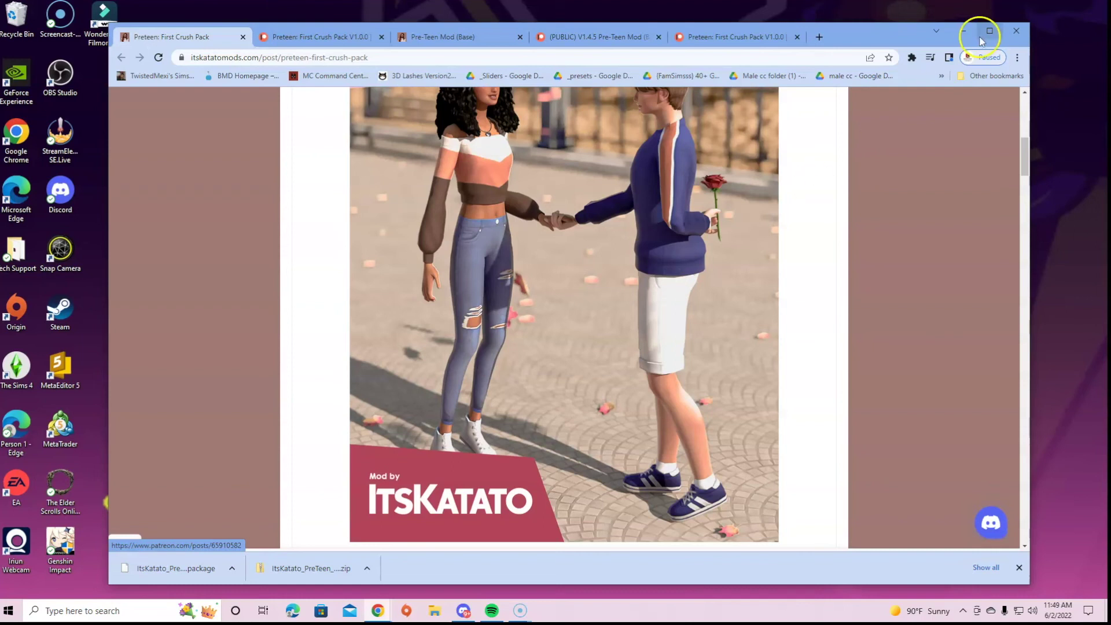
scroll(558, 129, "up", 8)
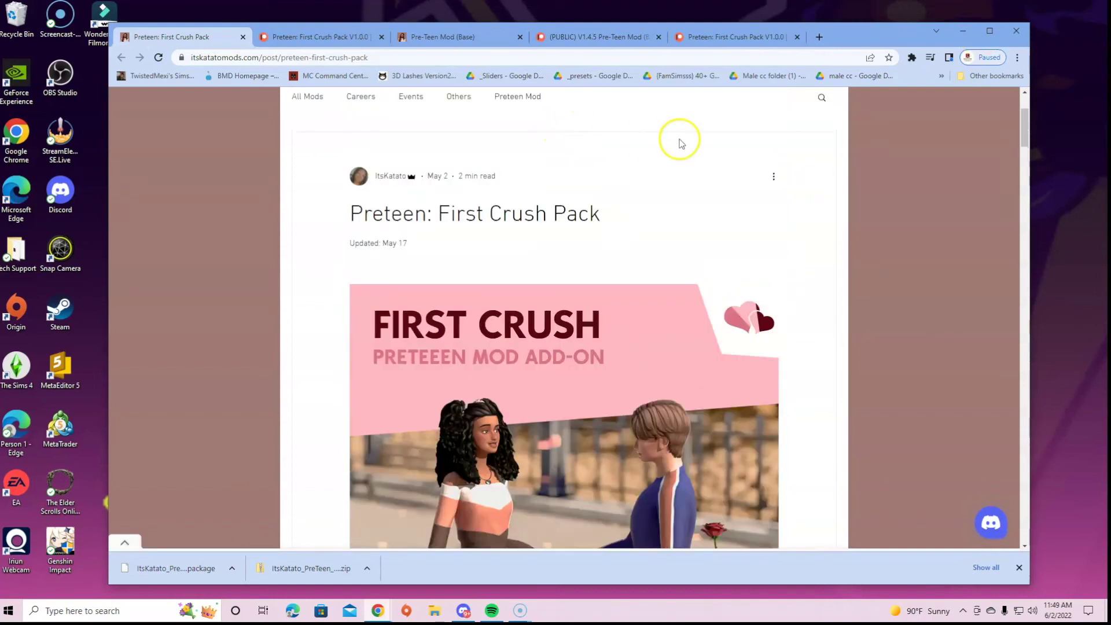